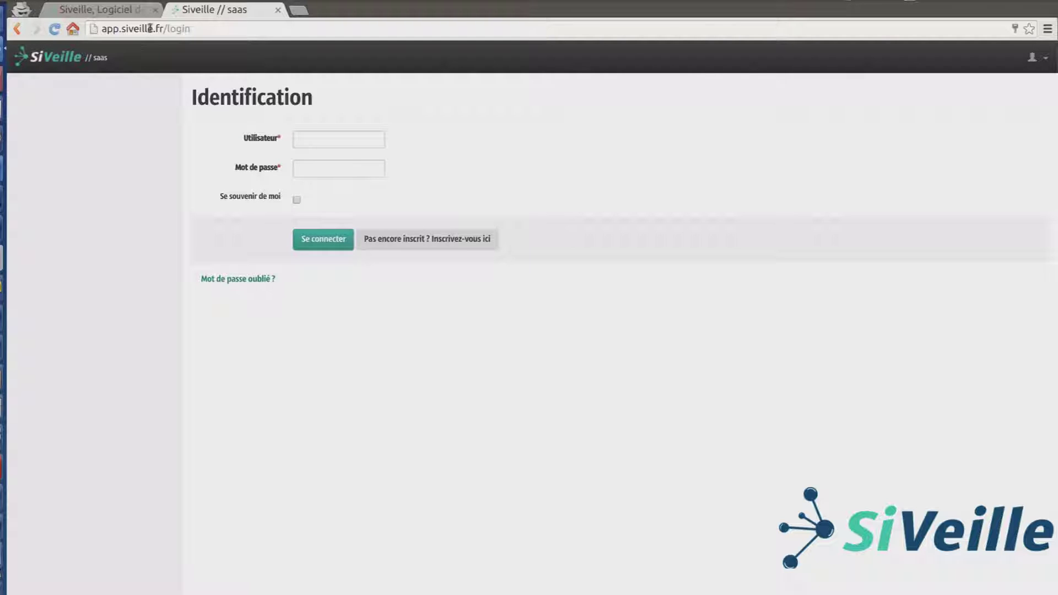
Step: Highlight the full page address, then just the site's domain name, in the address bar
left_click_drag(189, 30, 92, 20)
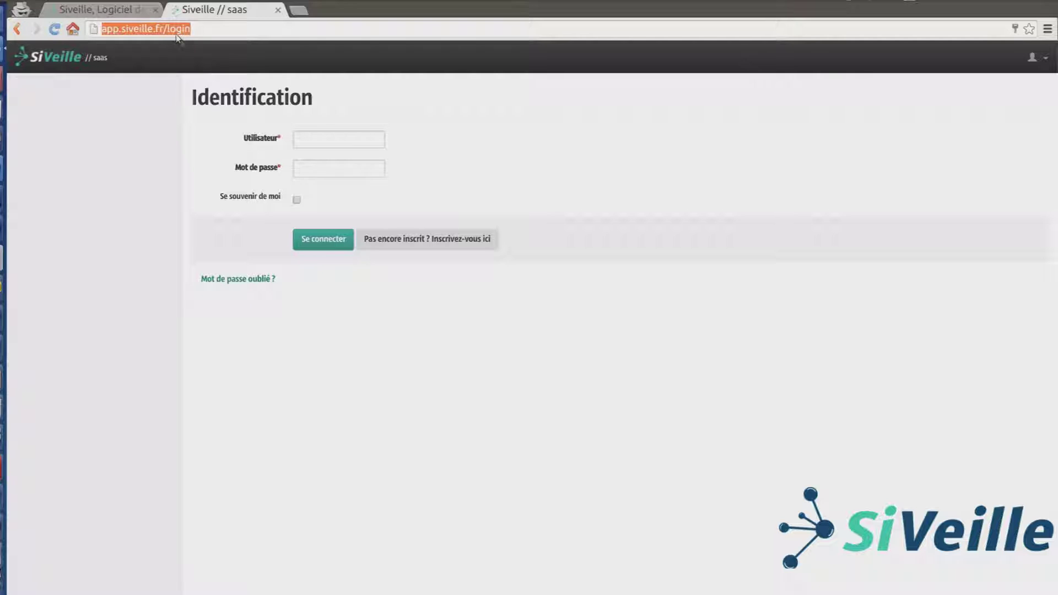
left_click(161, 27)
left_click_drag(163, 28, 102, 29)
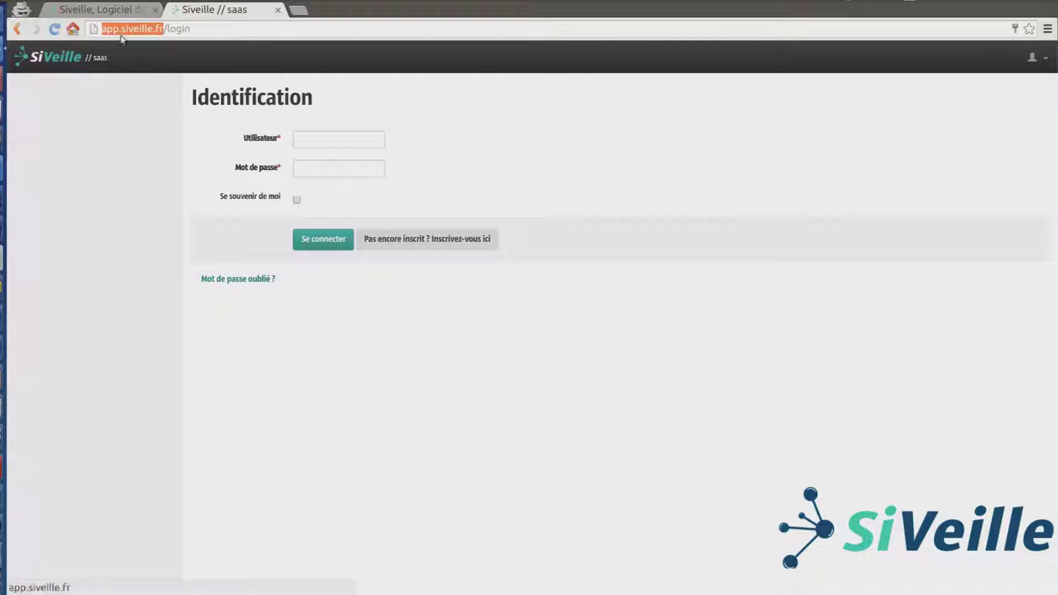
left_click(169, 161)
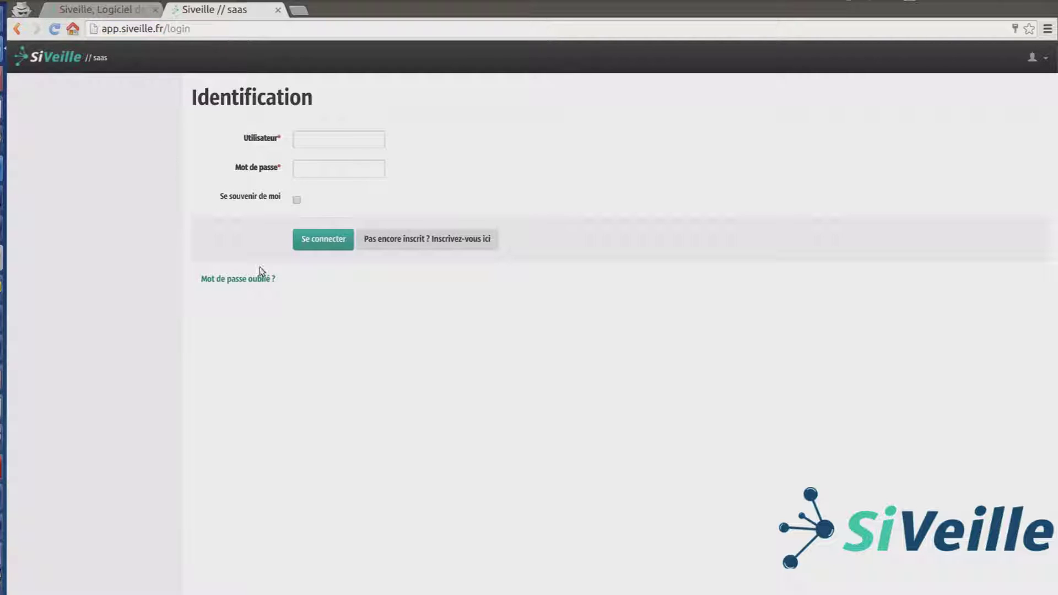
Step: Log in with the account username and password, then move drone from Vin et spiritueux to Agriculture
left_click(308, 139)
left_click(350, 169)
left_click(315, 243)
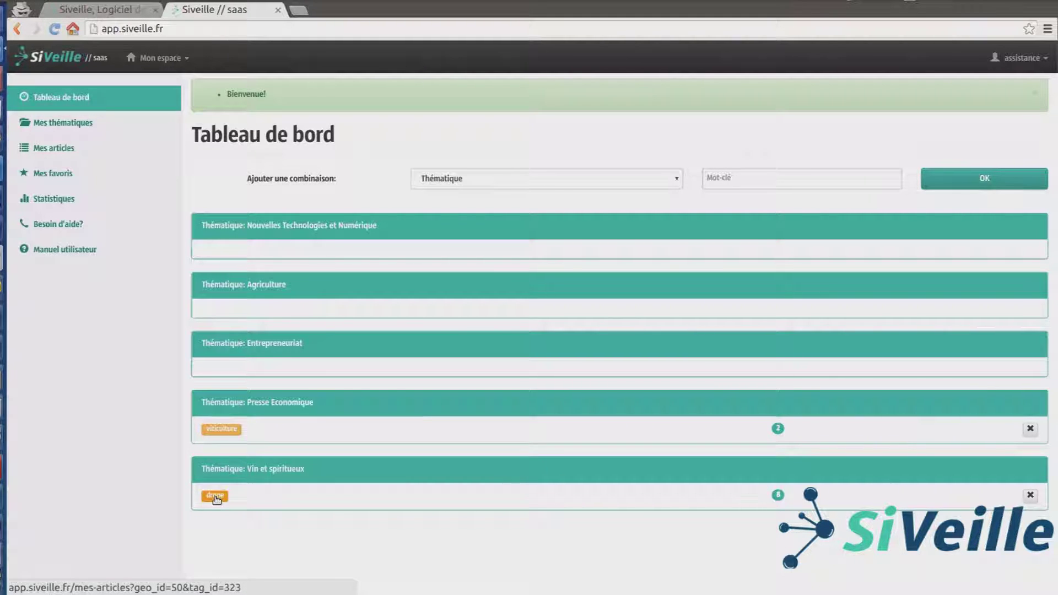
left_click_drag(215, 499, 229, 311)
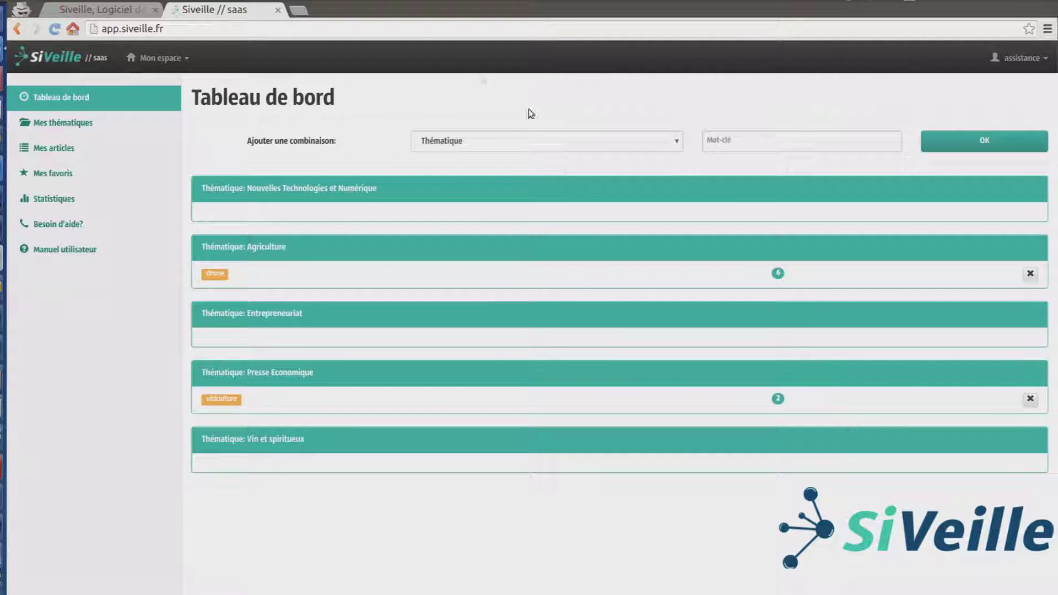
Step: Add the 'vin + robotique' combination under the Nouvelles Technologies et Numérique theme
left_click(477, 142)
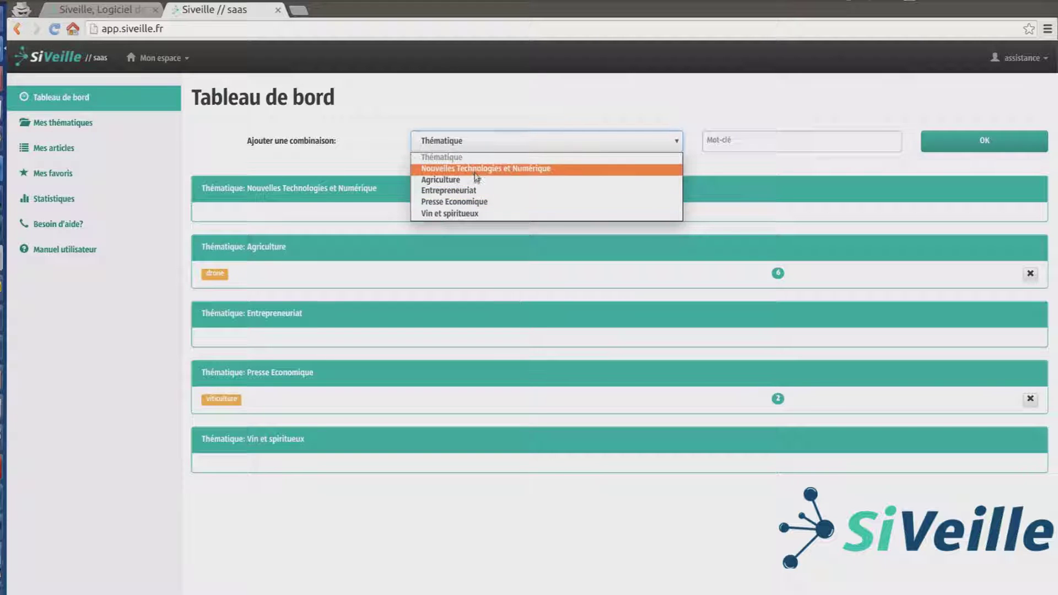
left_click(475, 170)
left_click(787, 150)
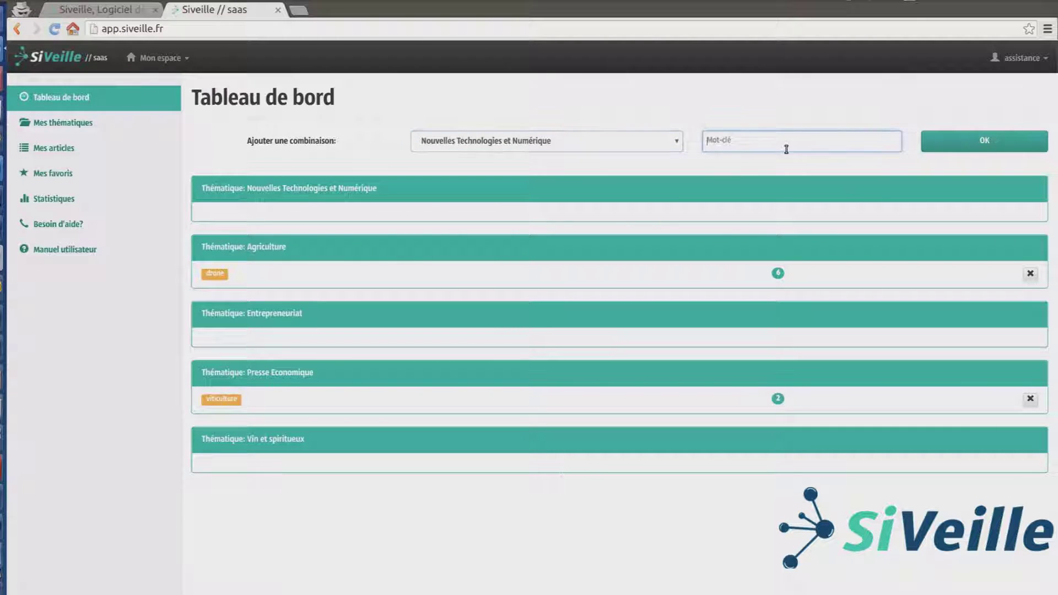
type("vin +")
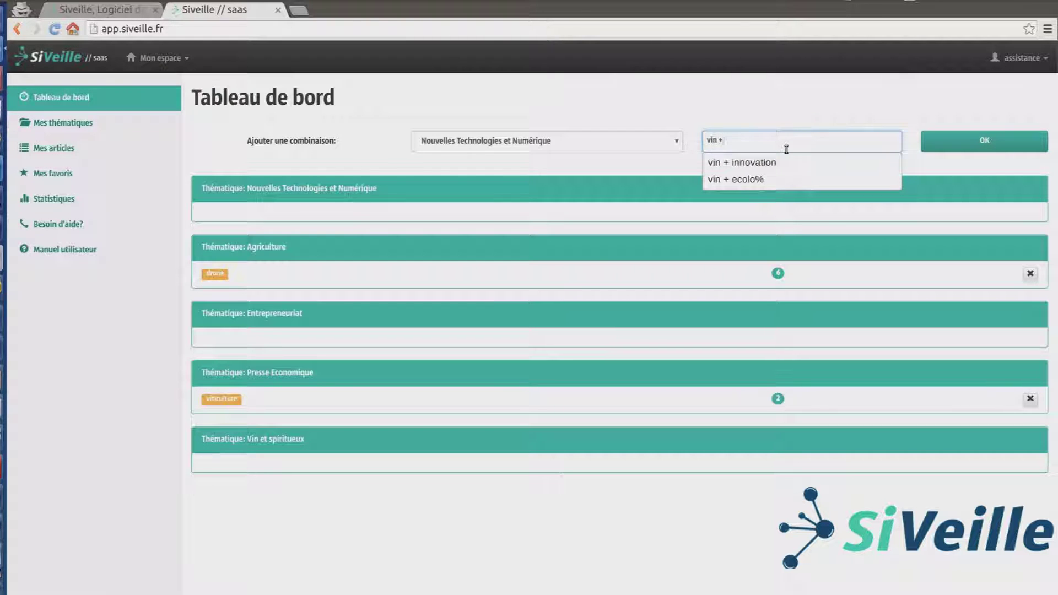
type(" roboti")
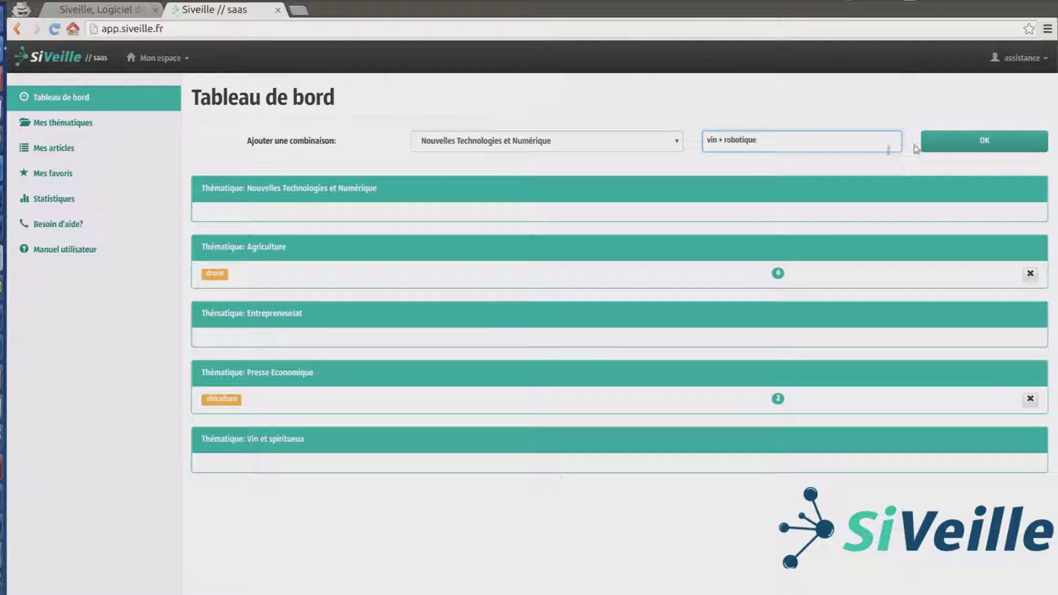
type("que")
left_click(936, 145)
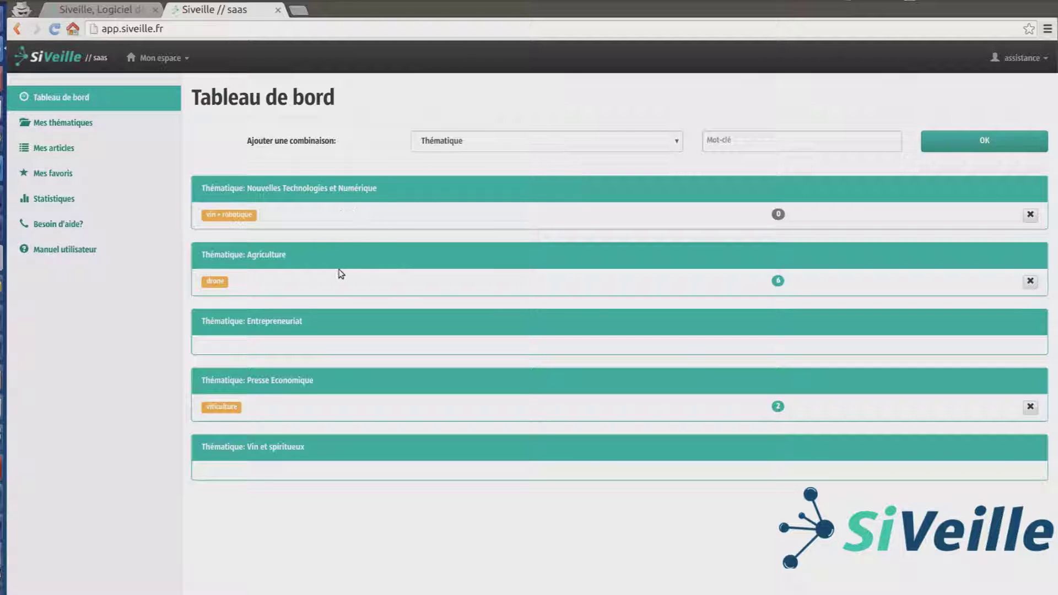
Step: Choose Agriculture and add Cobotique, picked from the suggestions for 'co'
left_click(435, 146)
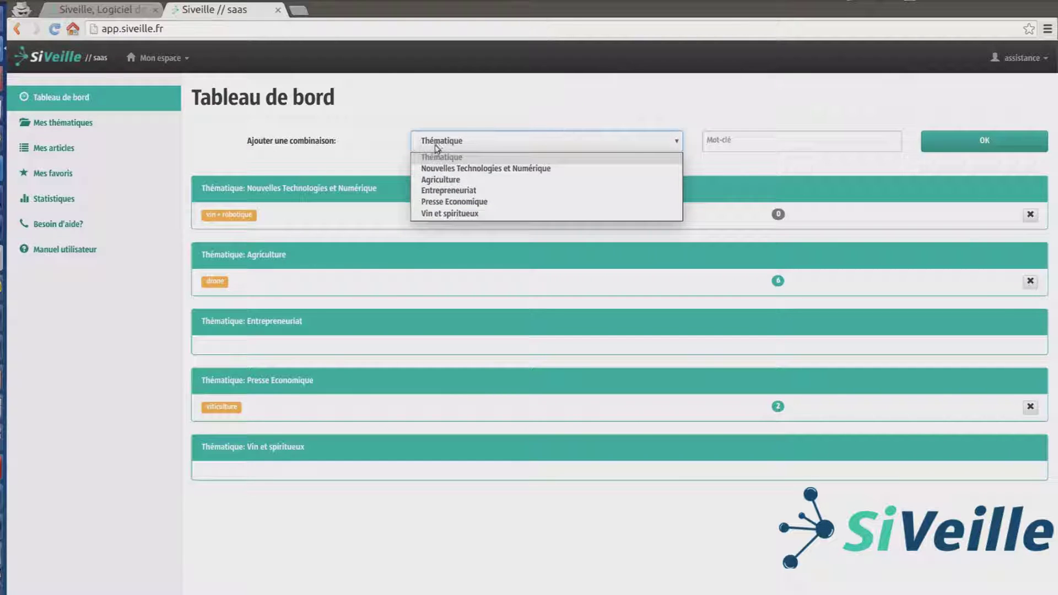
left_click(439, 184)
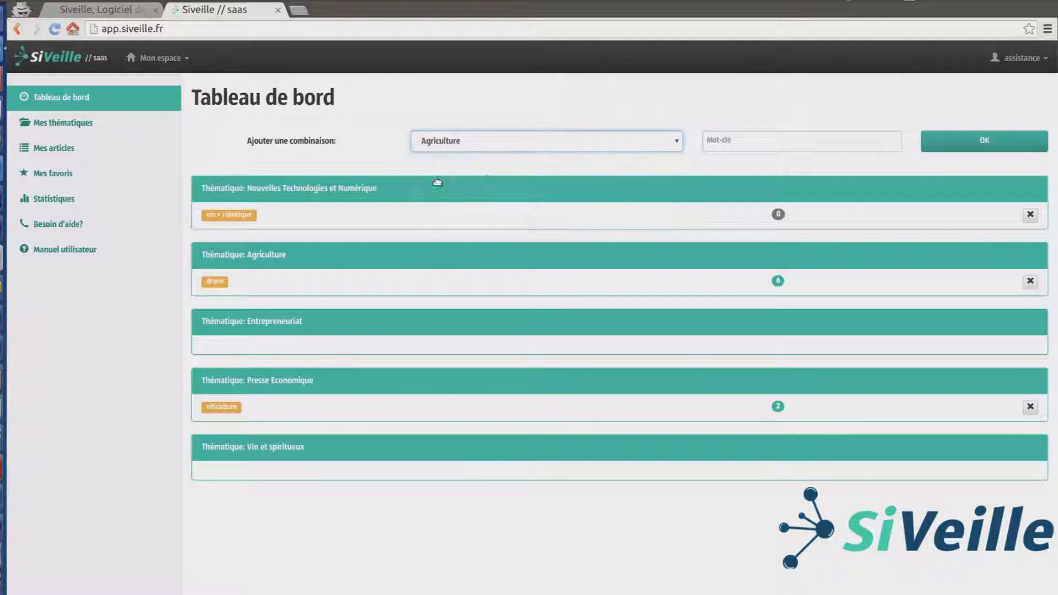
left_click(737, 142)
type("cobotique")
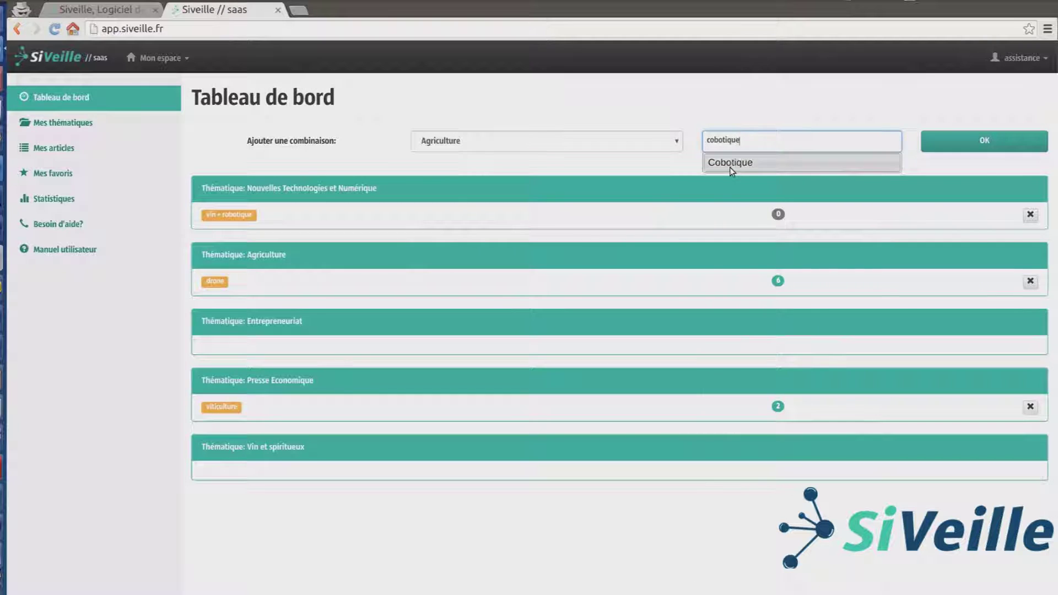
left_click(730, 167)
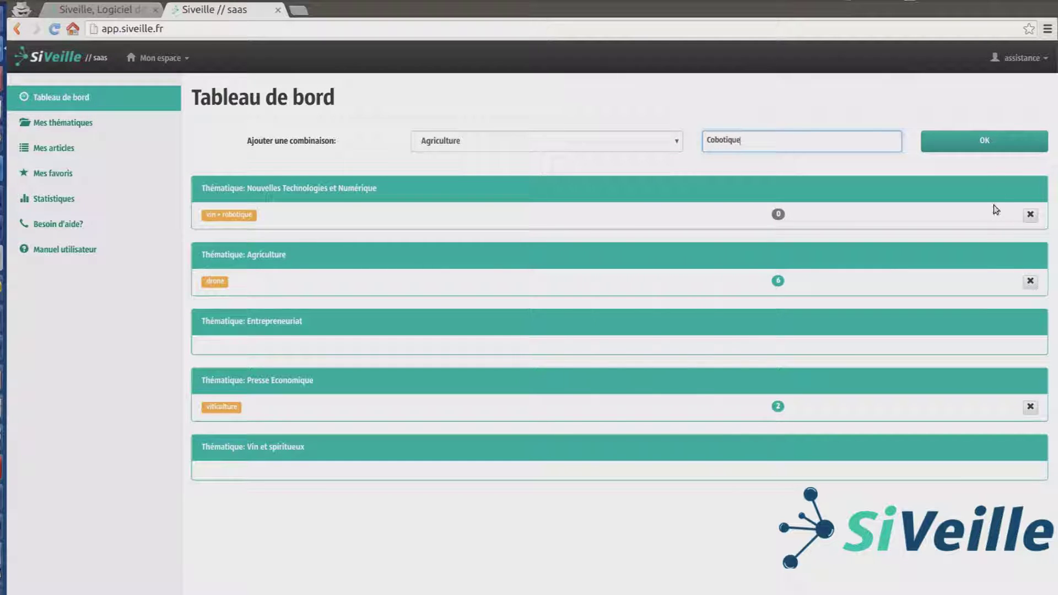
left_click(973, 145)
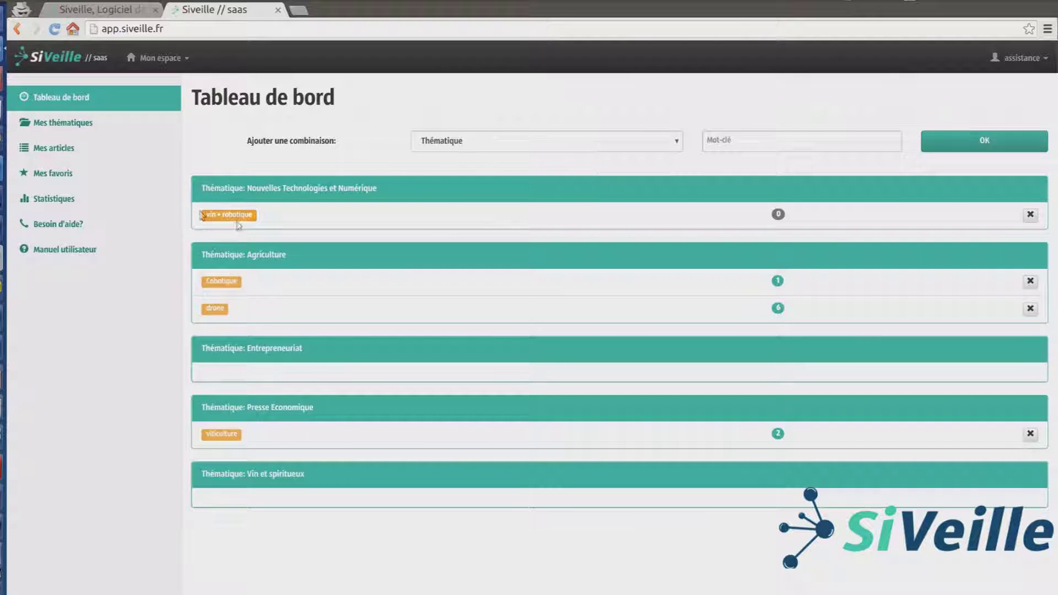
Step: Choose Vin et spiritueux and add the Cobotique suggestion found by typing 'cobotique'
left_click(553, 144)
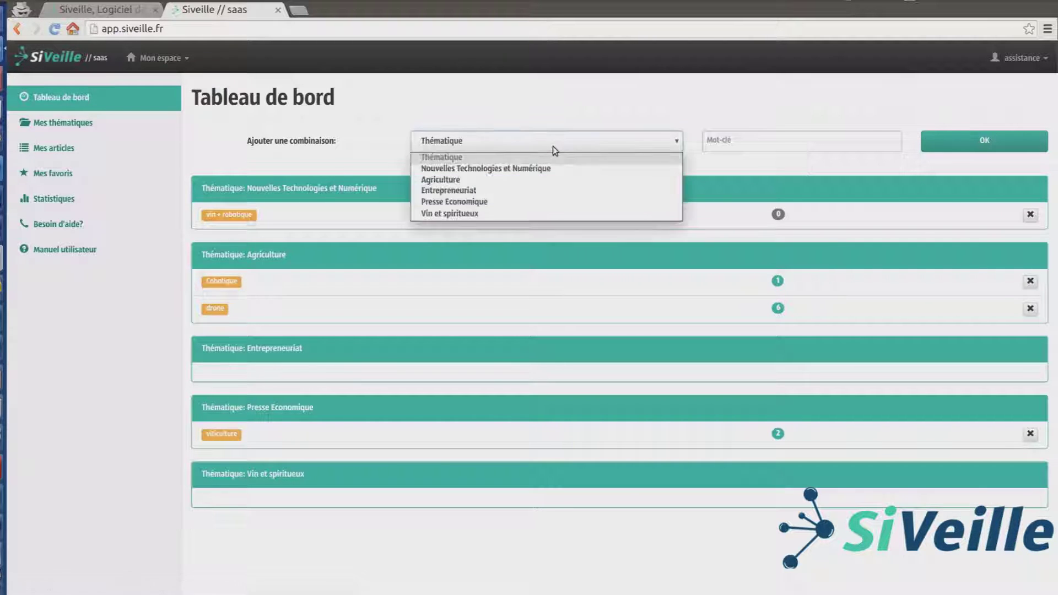
left_click(453, 213)
left_click(806, 144)
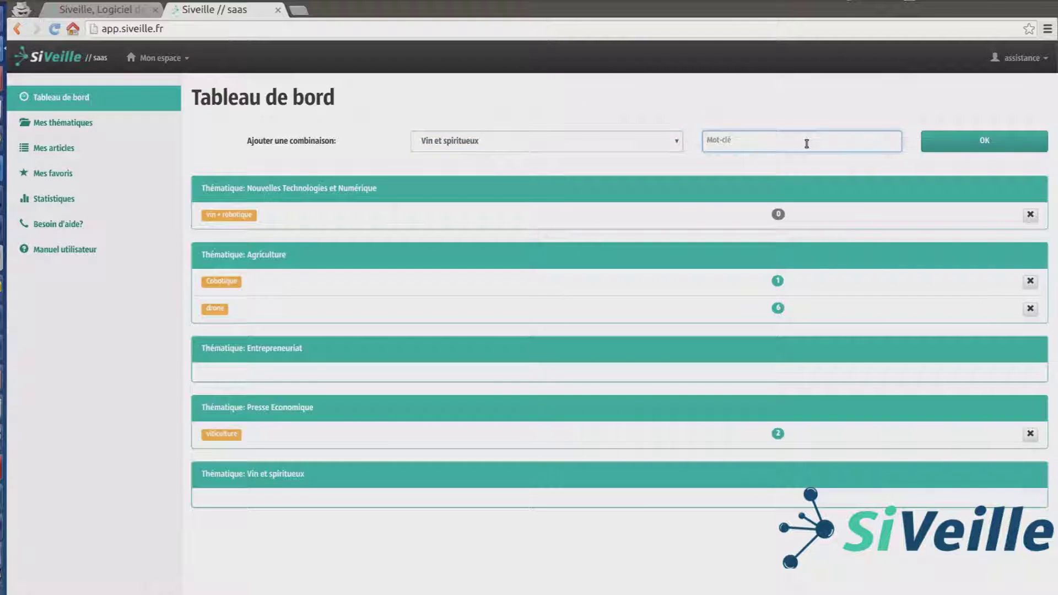
type("cobotique")
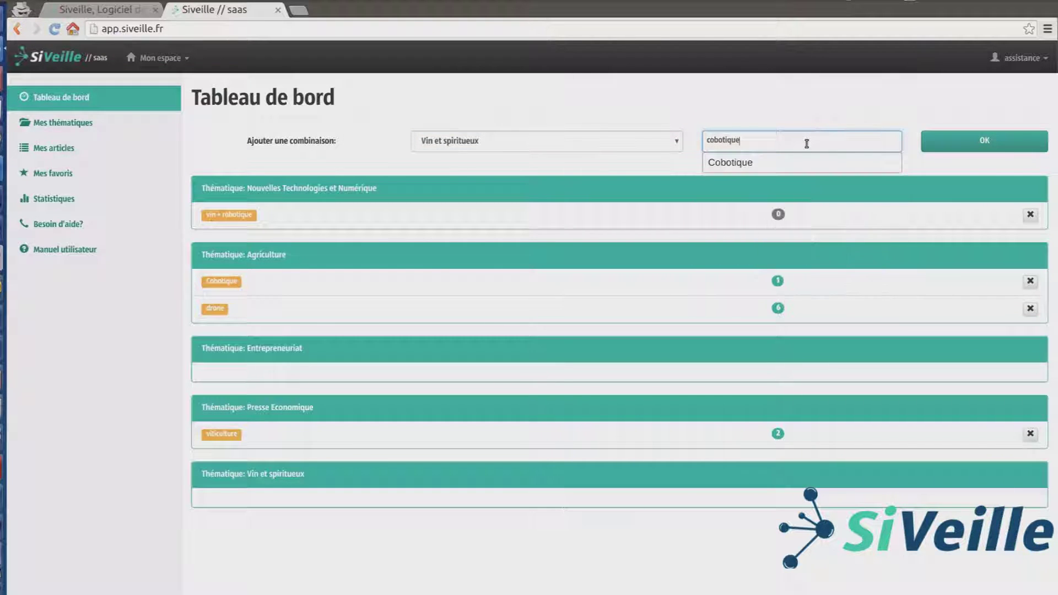
left_click(761, 165)
left_click(940, 142)
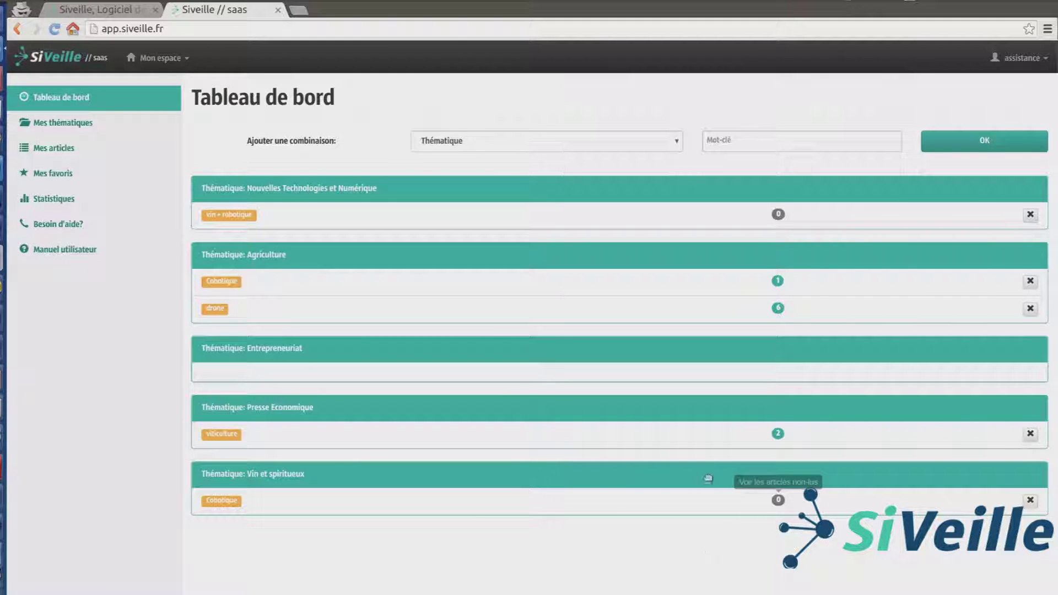
Step: Add the urssaf keyword to Entrepreneuriat, then delete the vin + robotique combination
left_click(477, 144)
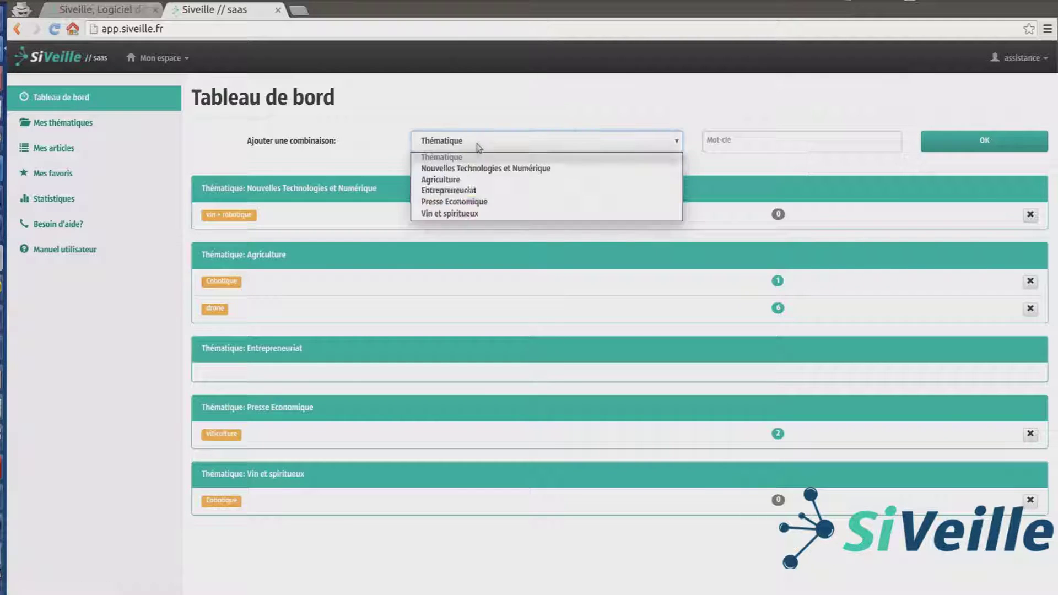
left_click(492, 185)
left_click(752, 140)
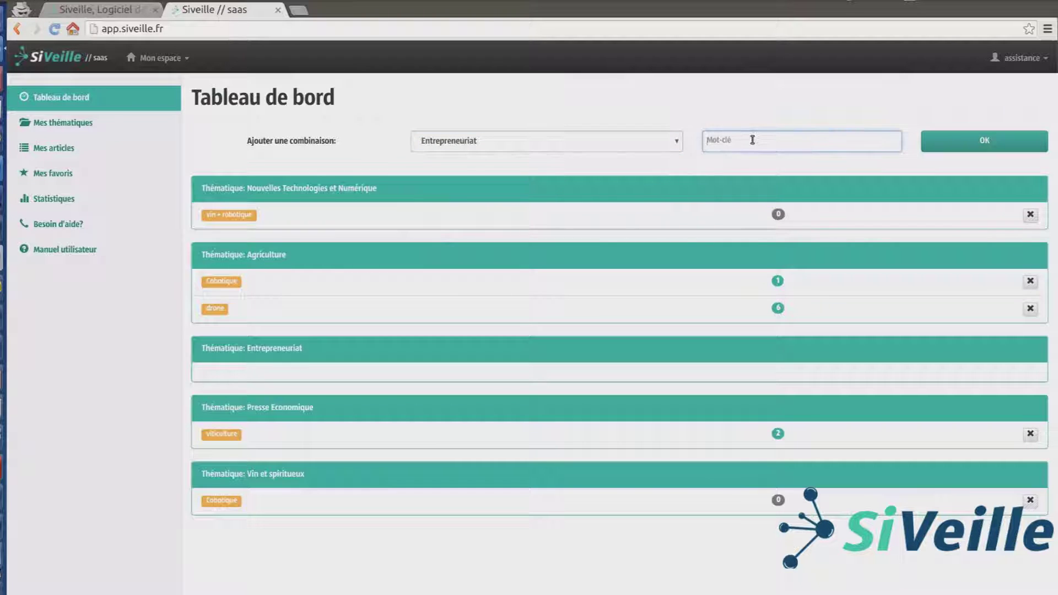
type("urssaf")
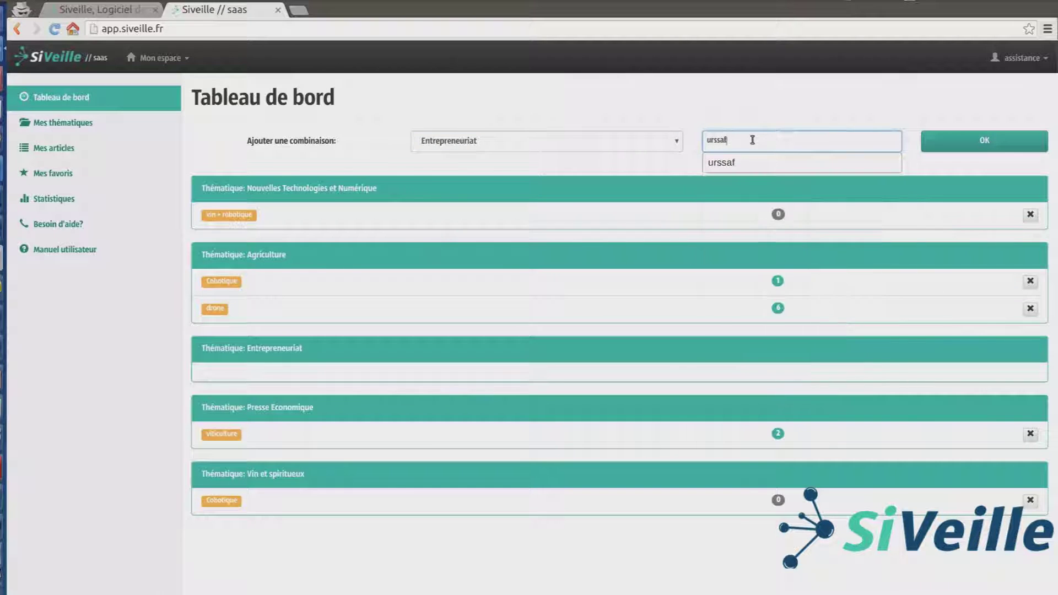
key("Down")
key("Return")
left_click(957, 145)
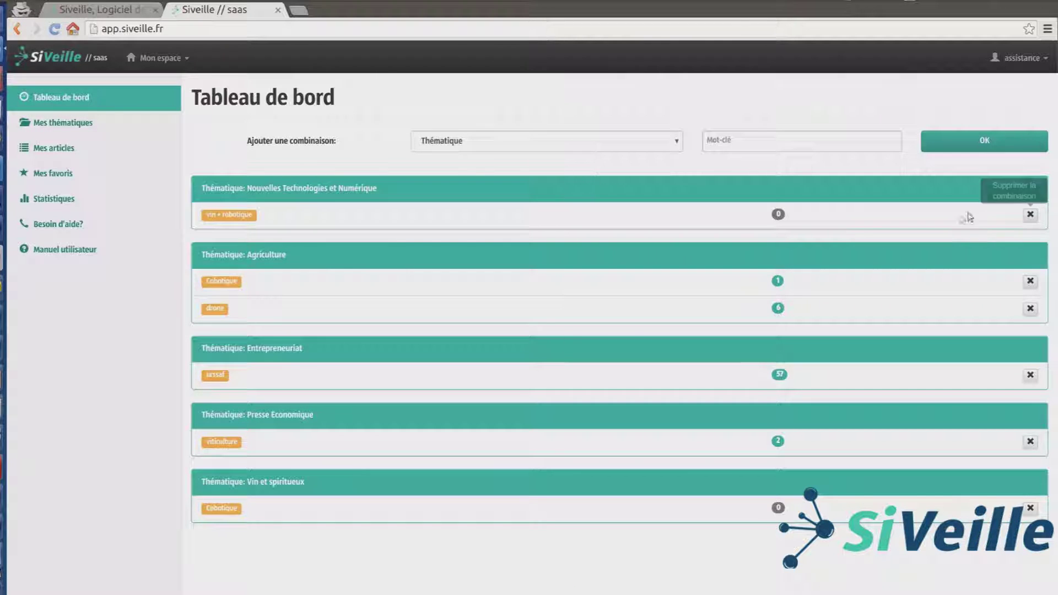
left_click(1028, 216)
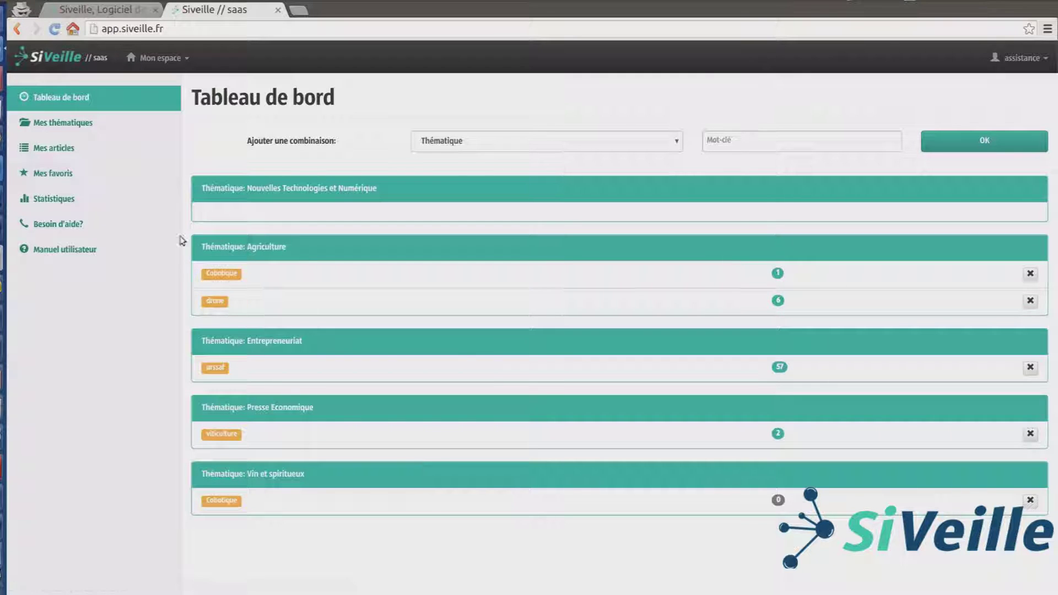
Step: Also follow Presse Francophone and Science et Recherche (hors publication), save, and return to Tableau de bord
left_click(53, 125)
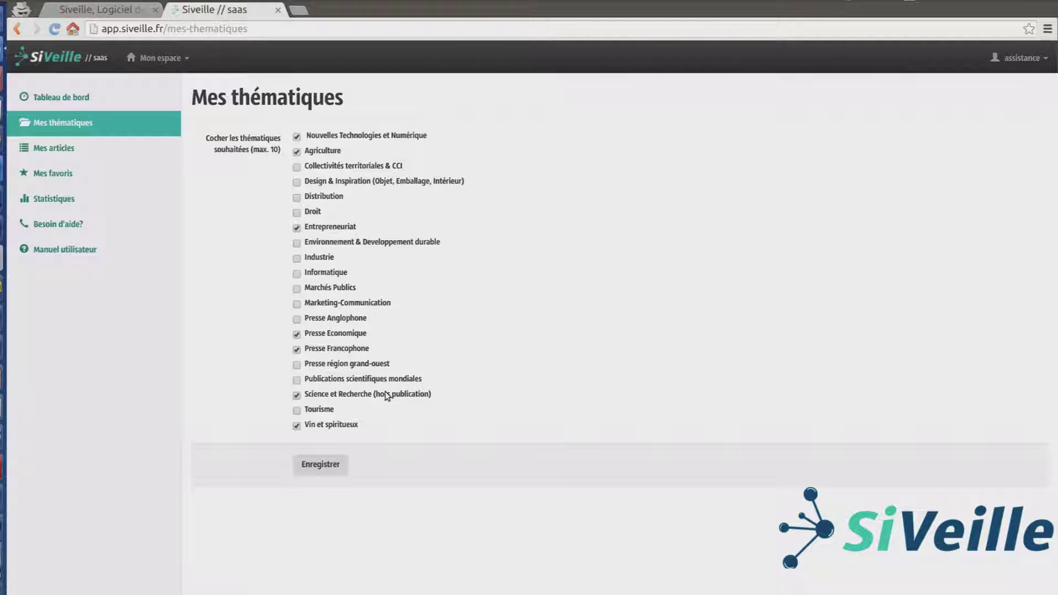
left_click(320, 467)
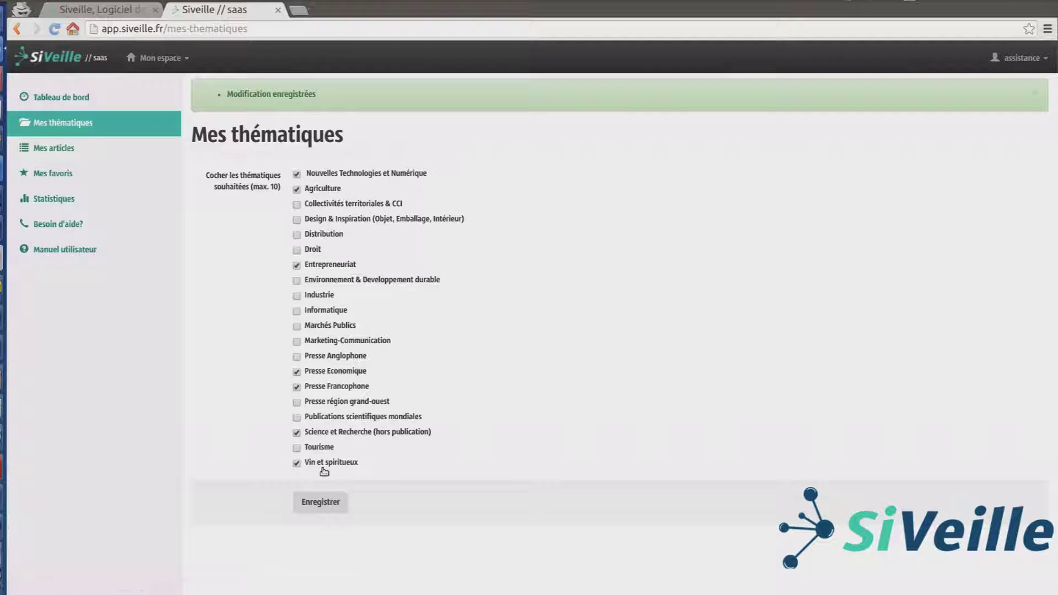
left_click(68, 101)
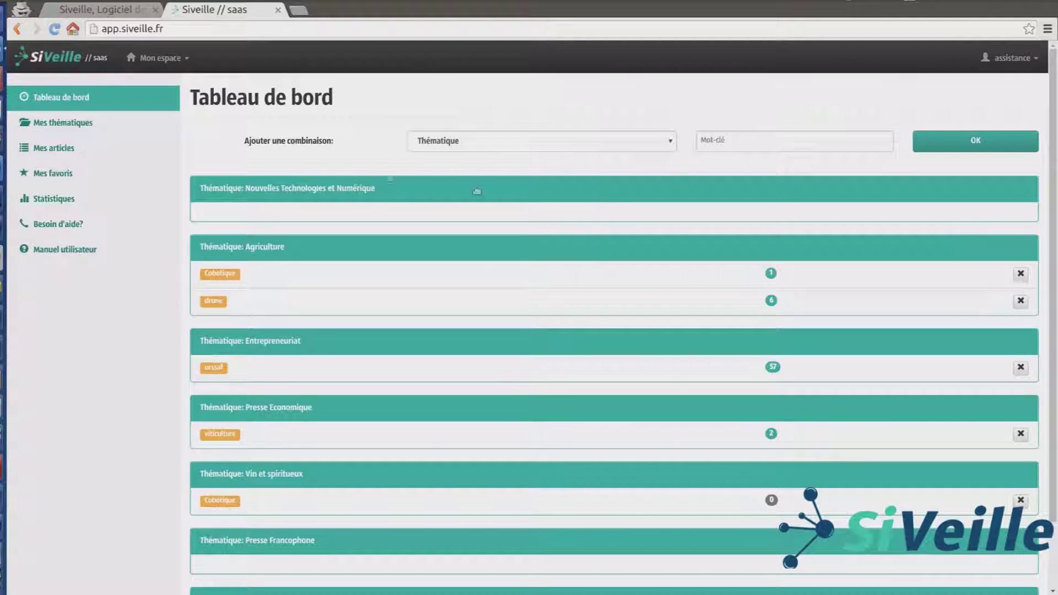
Step: Order the blocks Agriculture, Presse Economique, Entrepreneuriat, and list drone above Cobotique
scroll(324, 184, "down", 1)
scroll(253, 436, "down", 1)
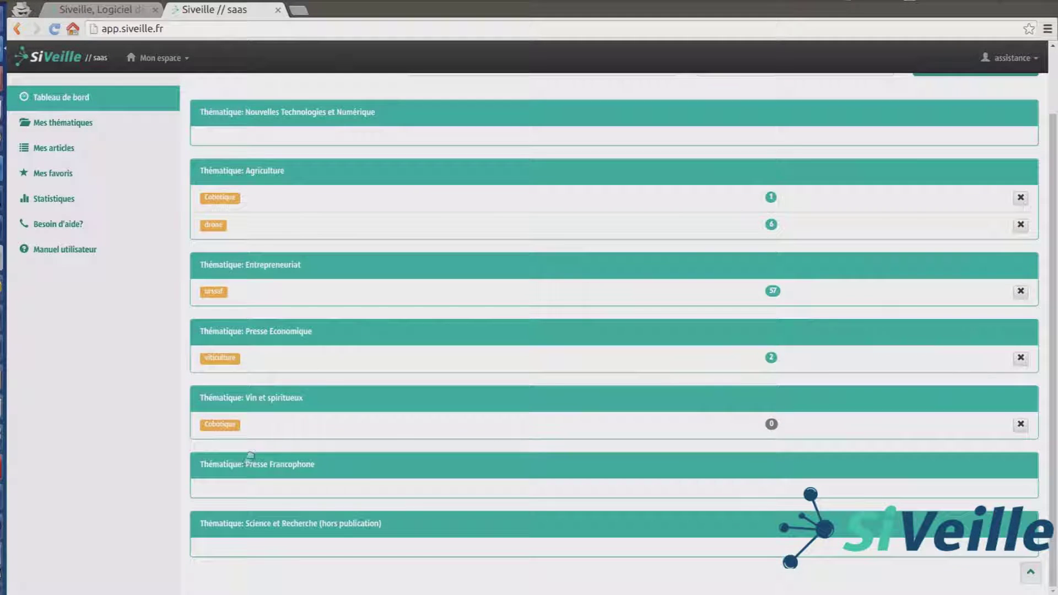
scroll(278, 524, "up", 2)
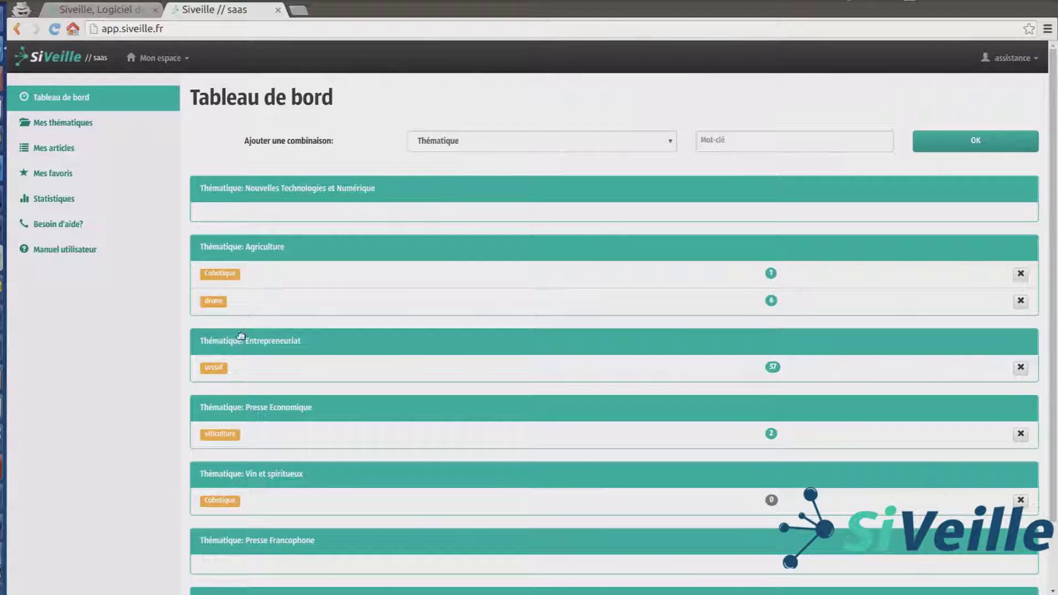
left_click_drag(207, 240, 212, 166)
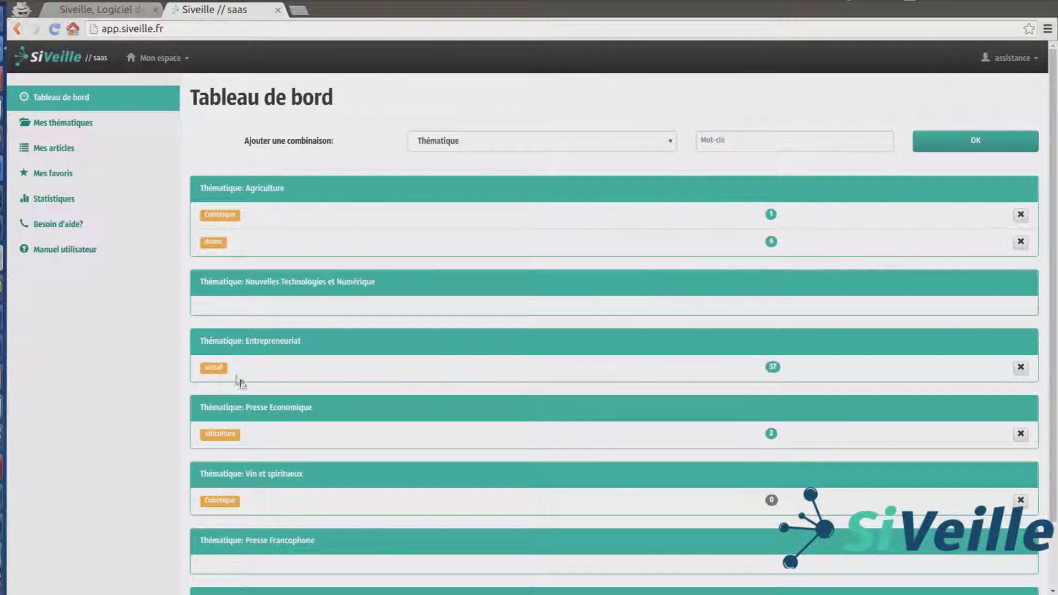
left_click_drag(208, 342, 212, 266)
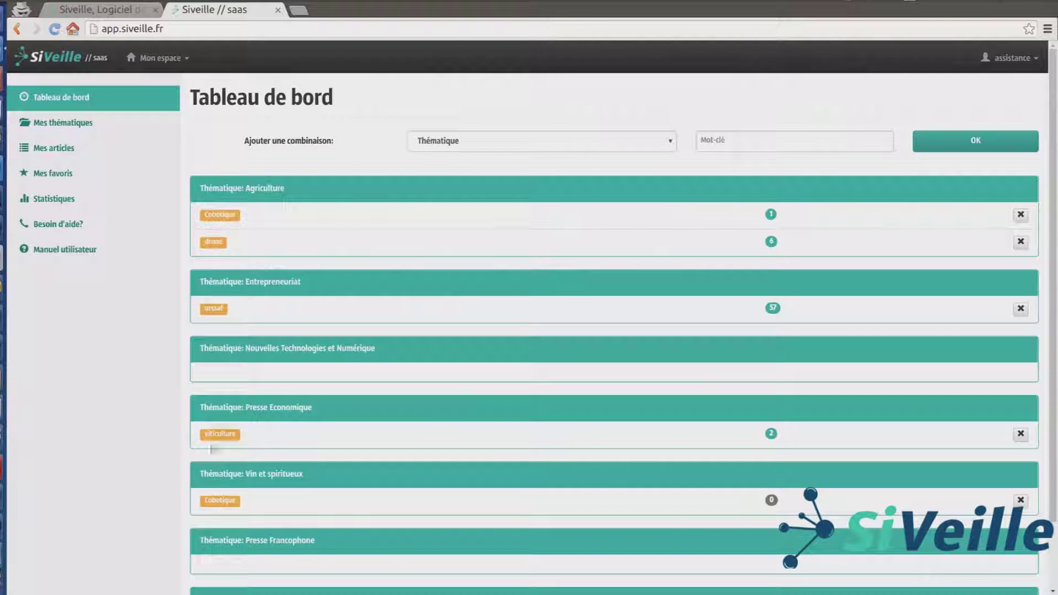
left_click_drag(218, 411, 217, 255)
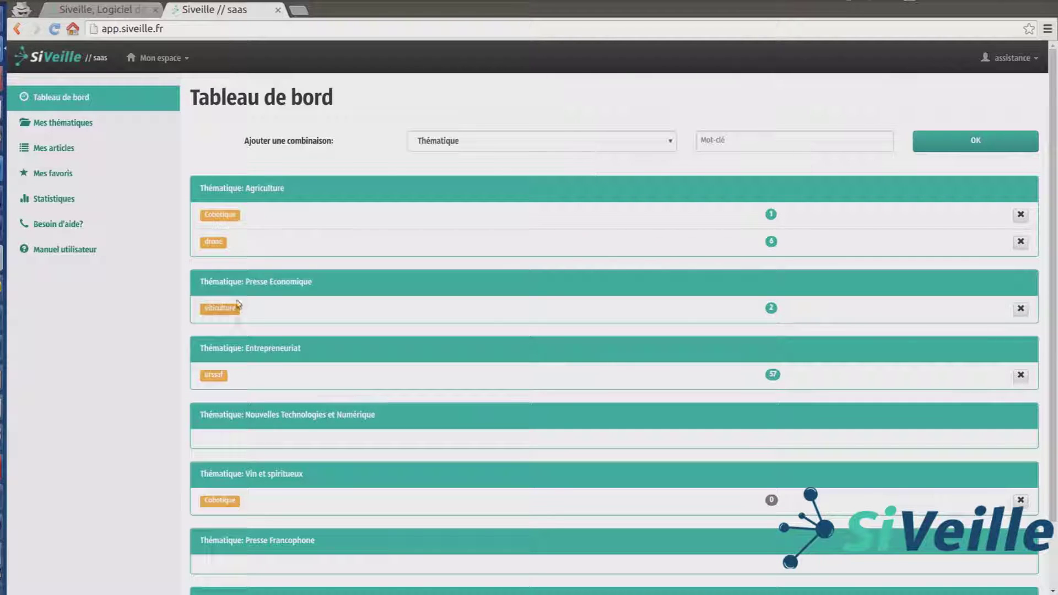
left_click_drag(216, 242, 216, 208)
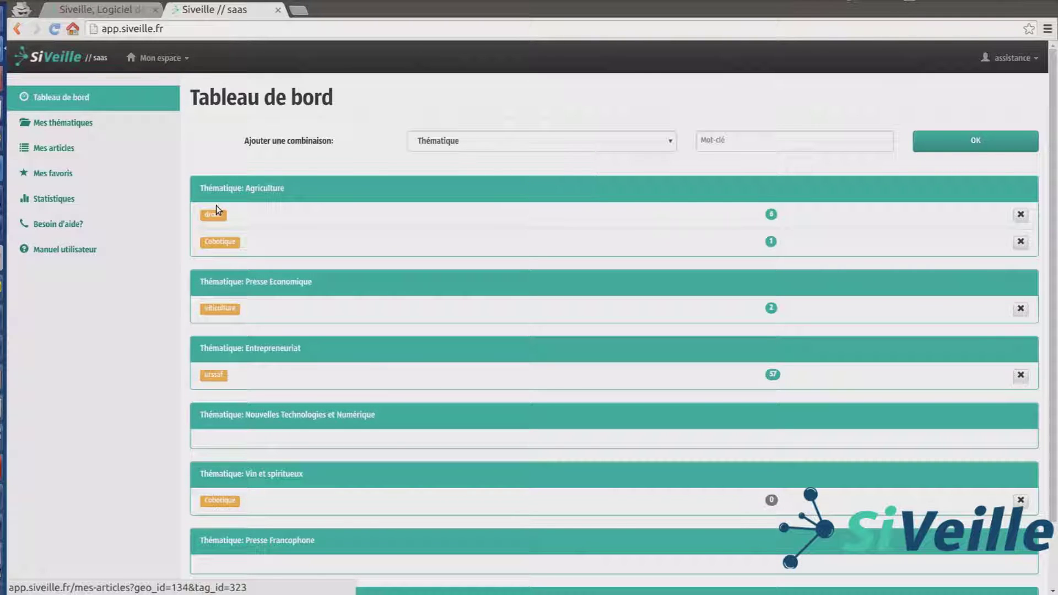
Step: Add the 'wine + robotics' combination under Science et Recherche (hors publication)
left_click(530, 141)
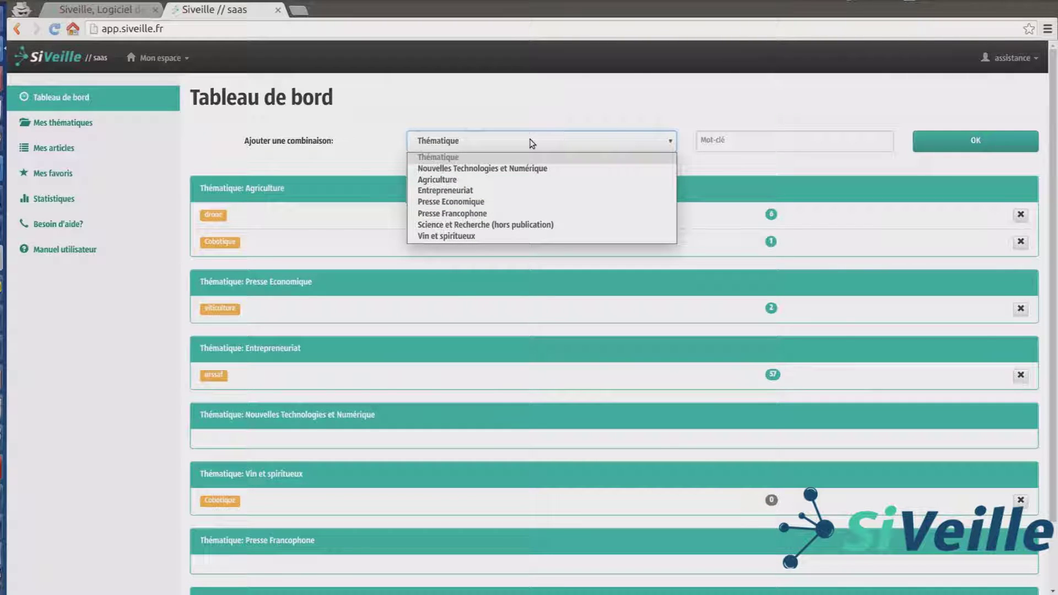
left_click(492, 225)
left_click(755, 144)
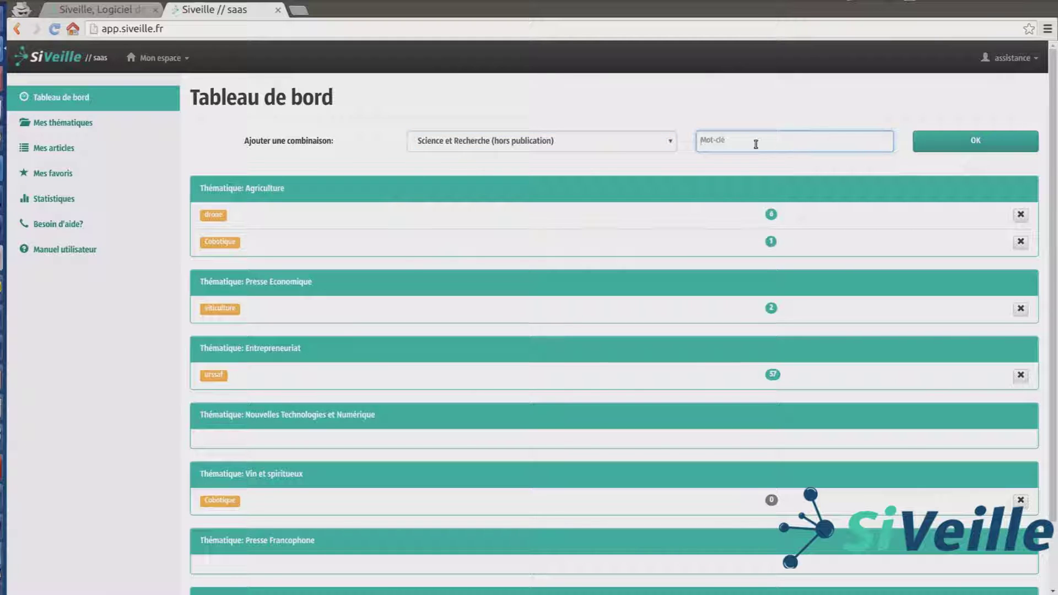
type("wine + robotics")
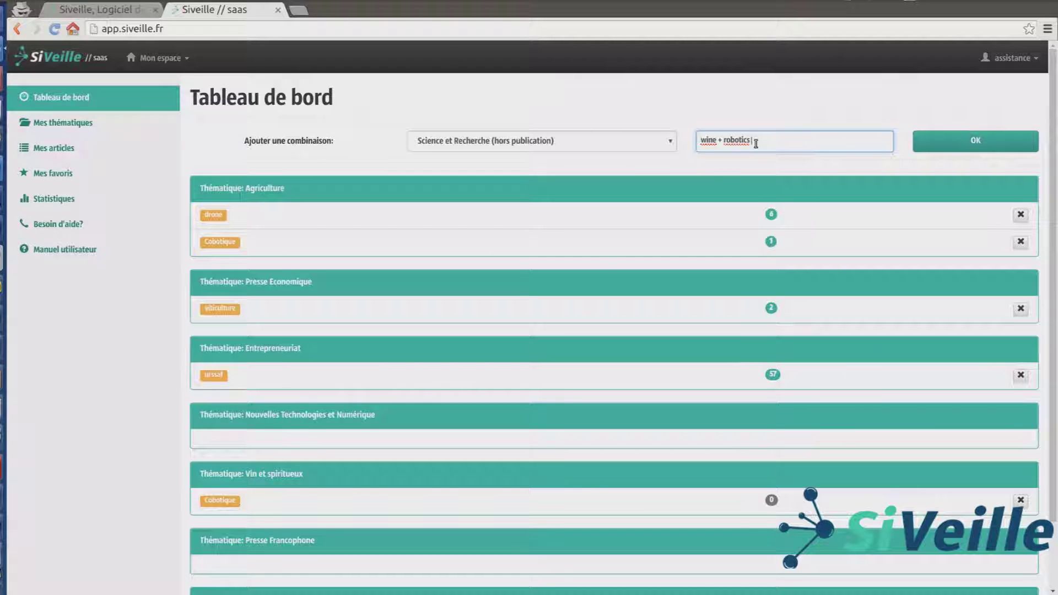
left_click(924, 146)
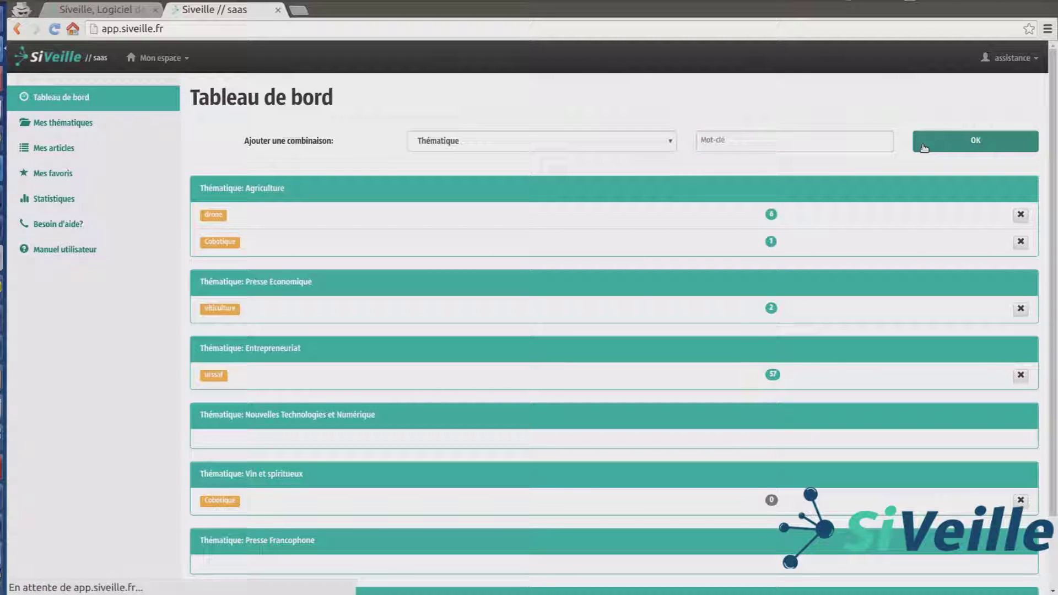
scroll(924, 147, "down", 3)
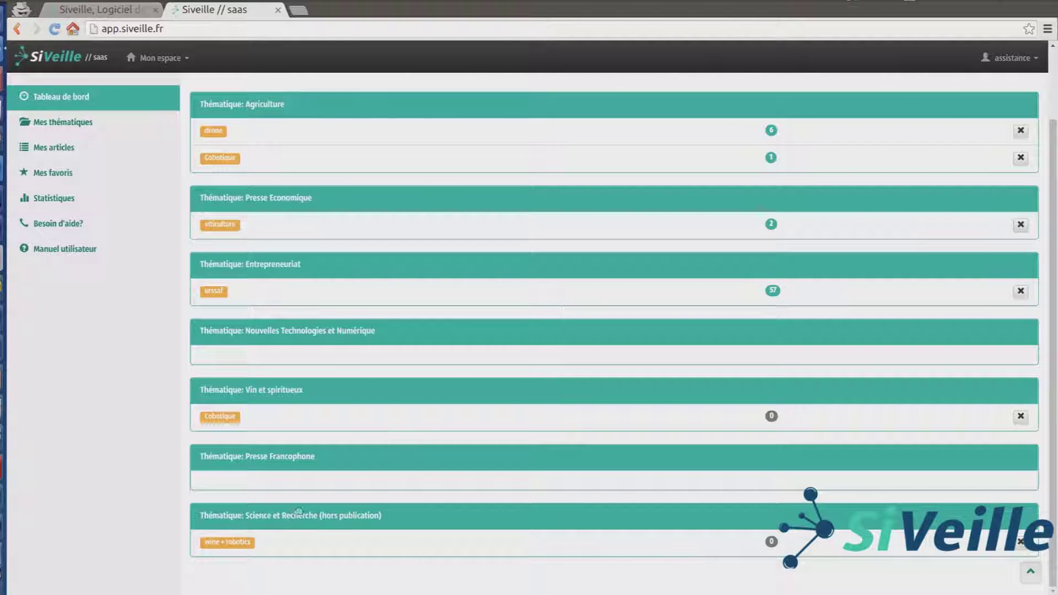
Step: Move Science et Recherche above Entrepreneuriat and Vin et spiritueux below Agriculture, then view unread Cobotique articles
left_click_drag(223, 517, 225, 307)
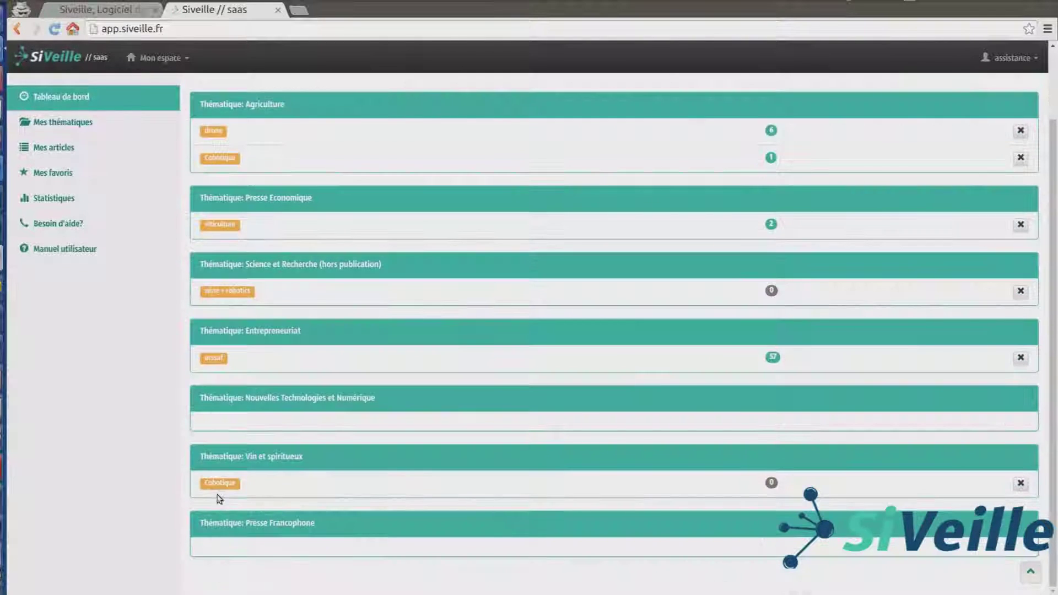
left_click_drag(217, 493, 217, 244)
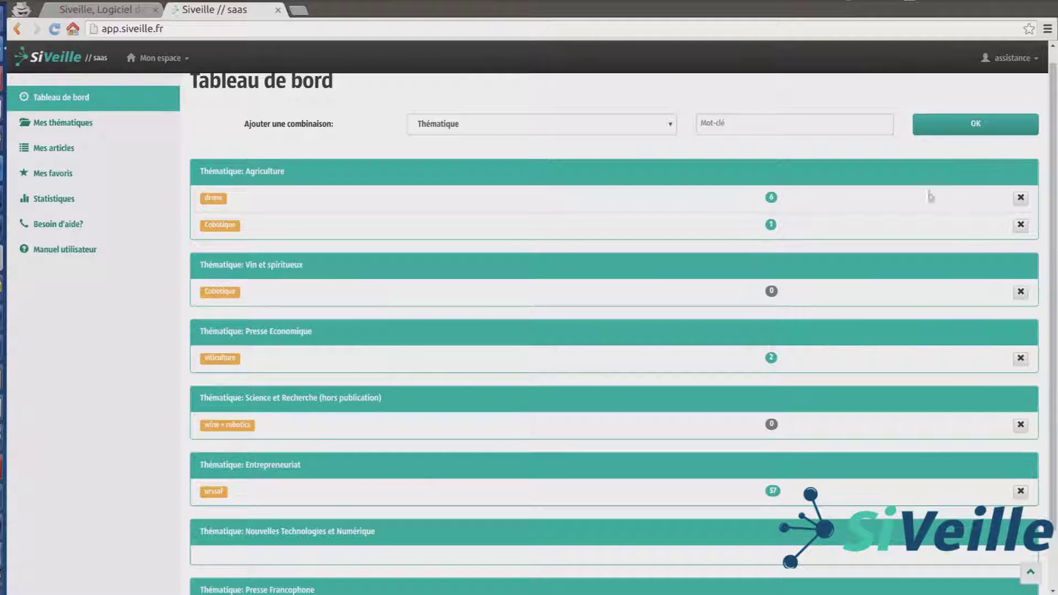
left_click(770, 225)
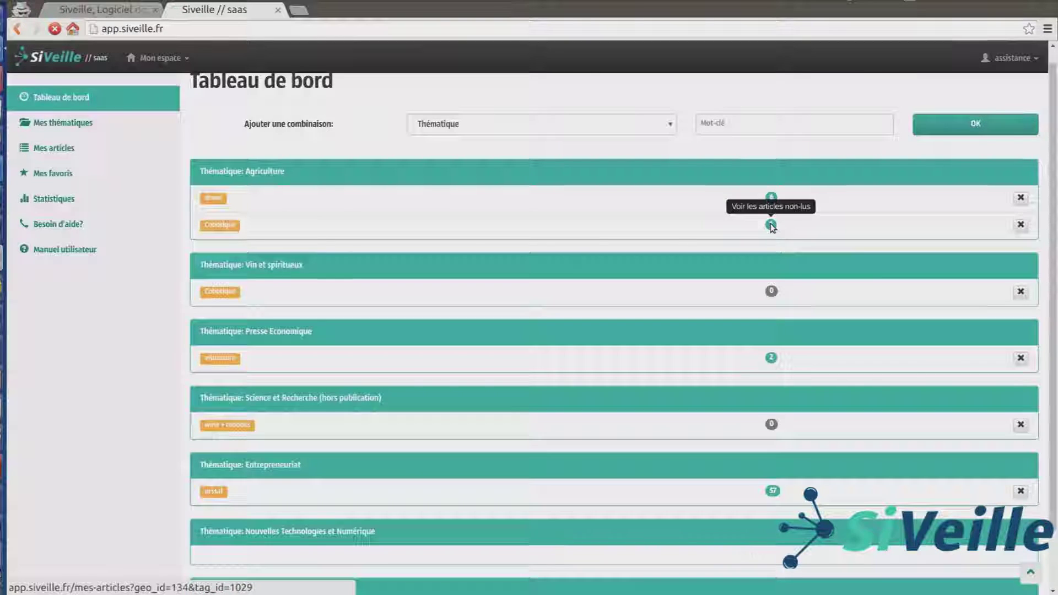